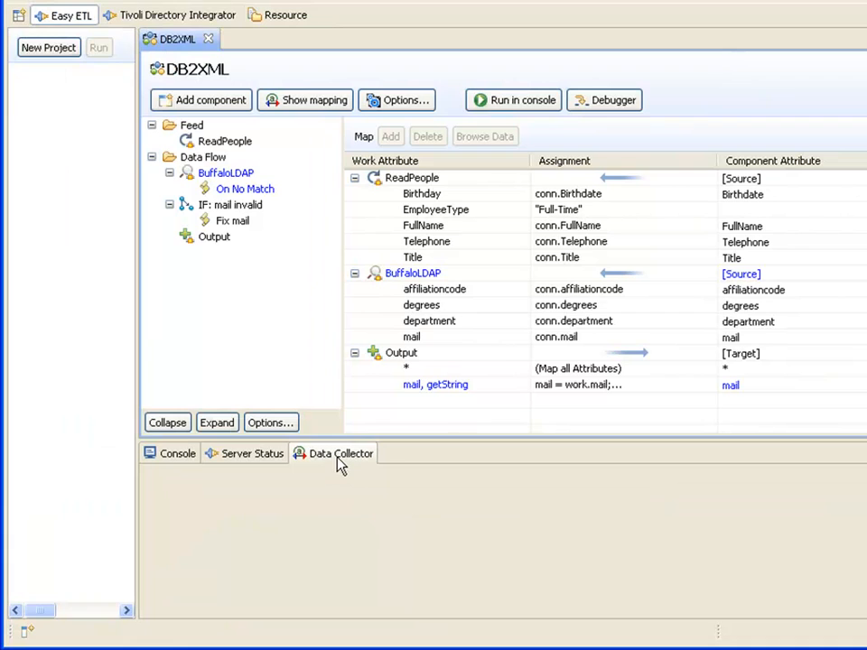
Step: Switch to the Tivoli Directory Integrator perspective and check the available views for Data Collector
left_click(155, 15)
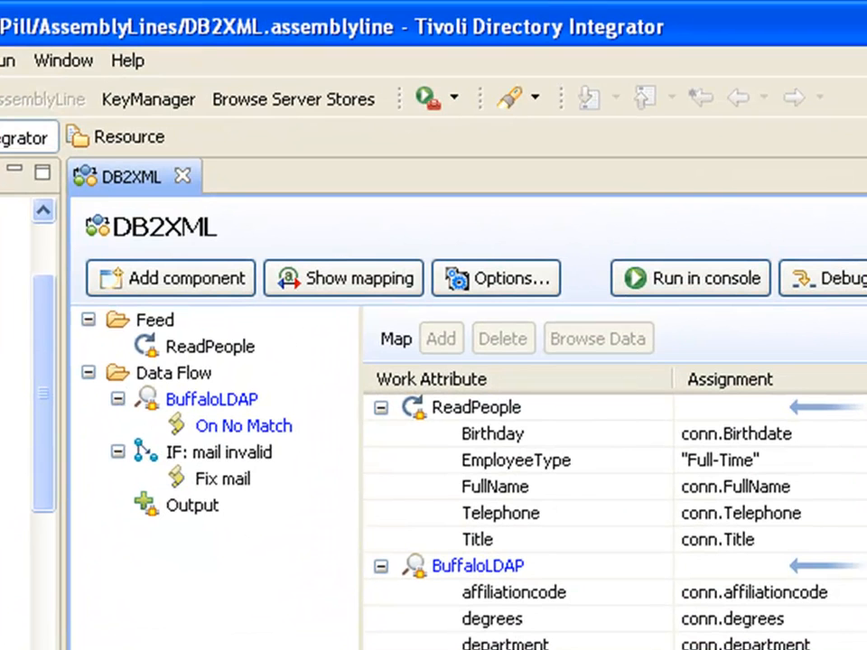
left_click(63, 60)
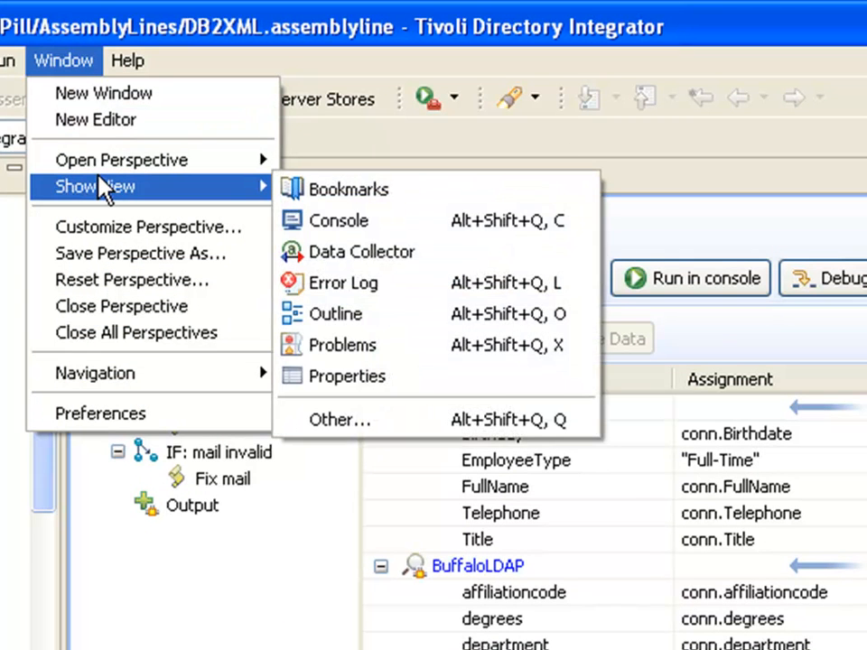
mouse_move(209, 188)
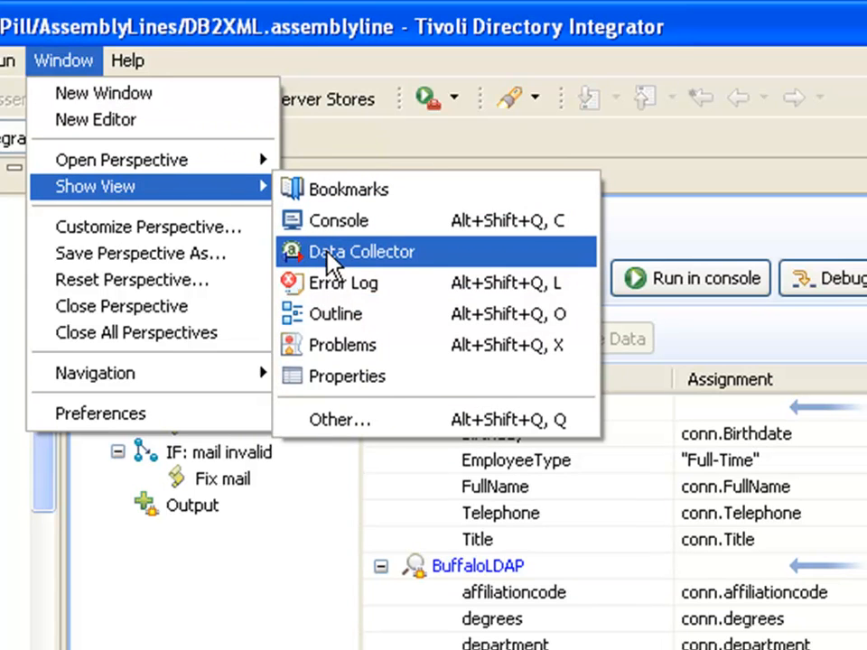
key("Escape")
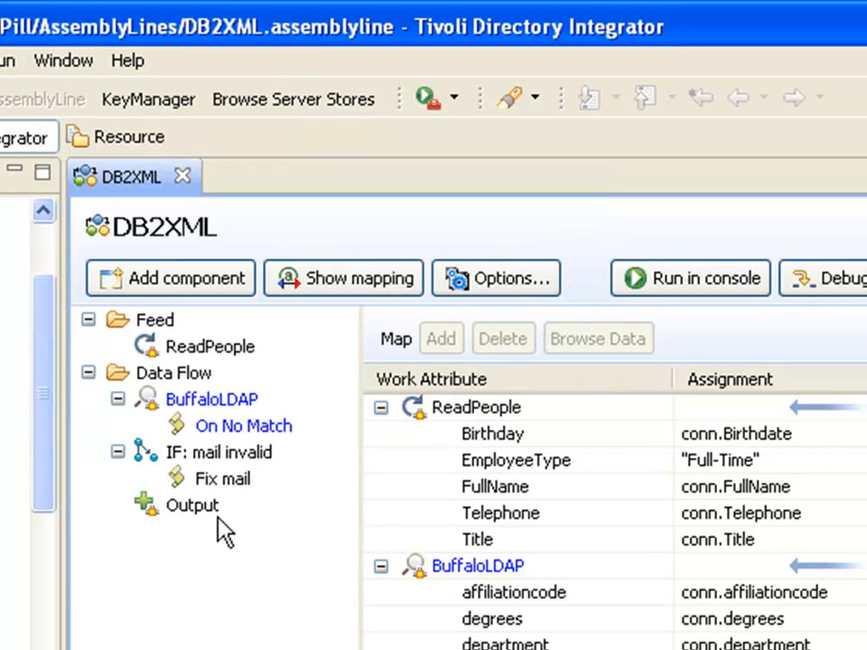
Step: Examine the ReadPeople, BuffaloLDAP, On No Match, IF: mail invalid, Fix mail and Output components of the DB2XML AssemblyLine
left_click(207, 347)
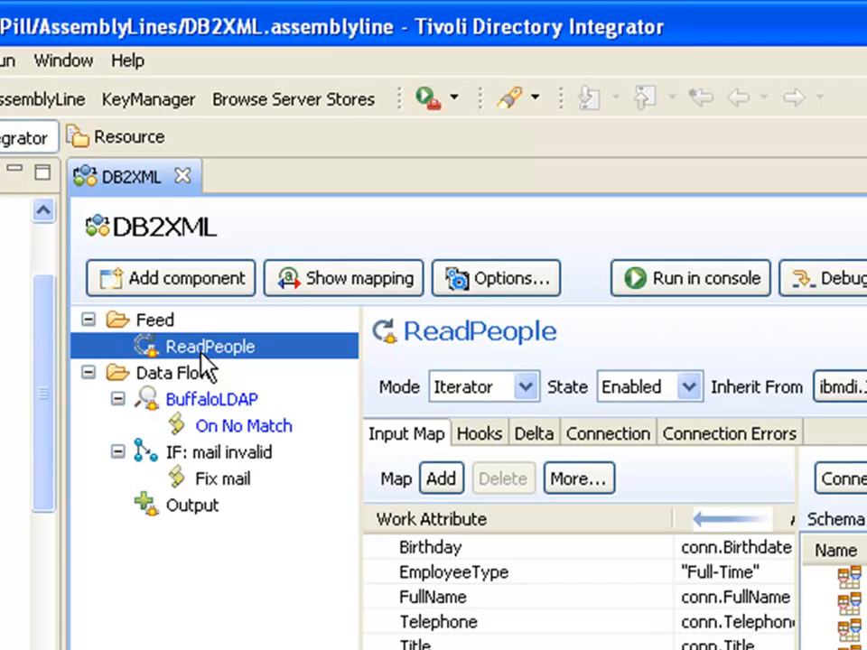
left_click(200, 405)
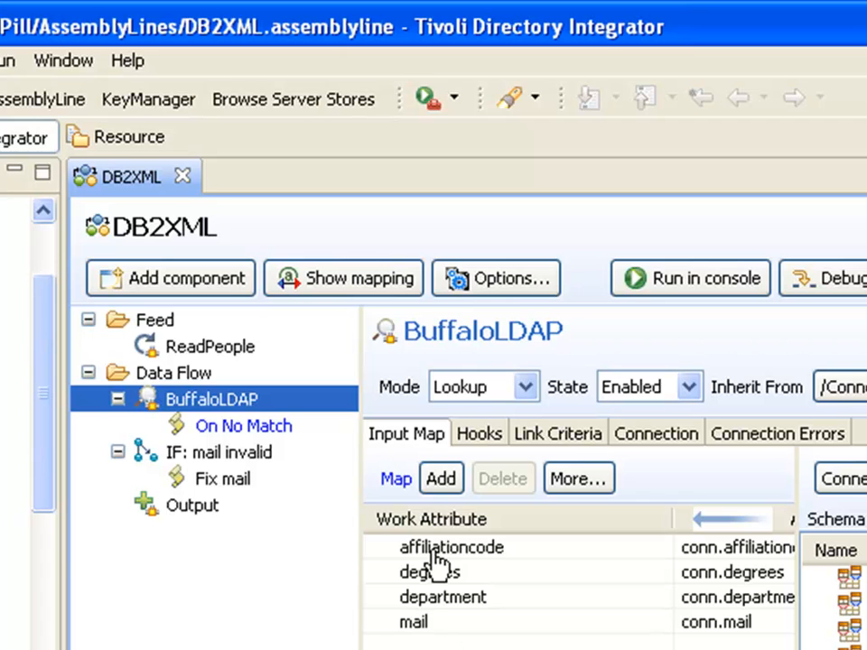
left_click(255, 430)
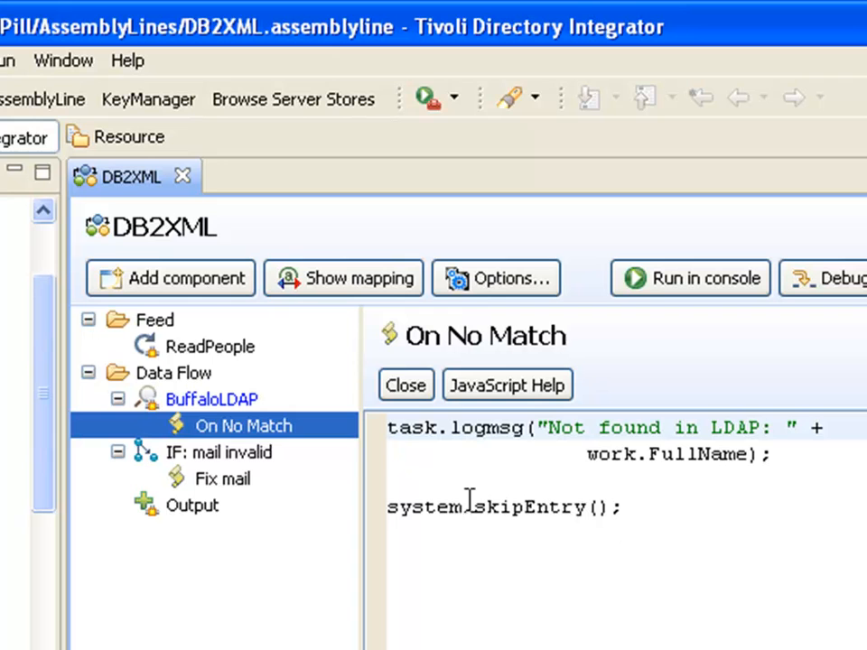
left_click(197, 452)
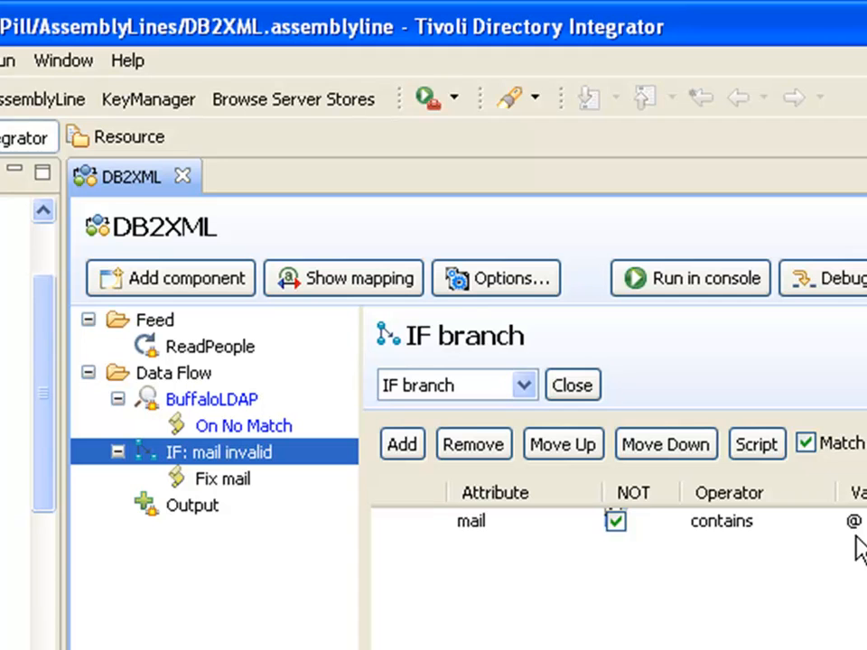
left_click(208, 483)
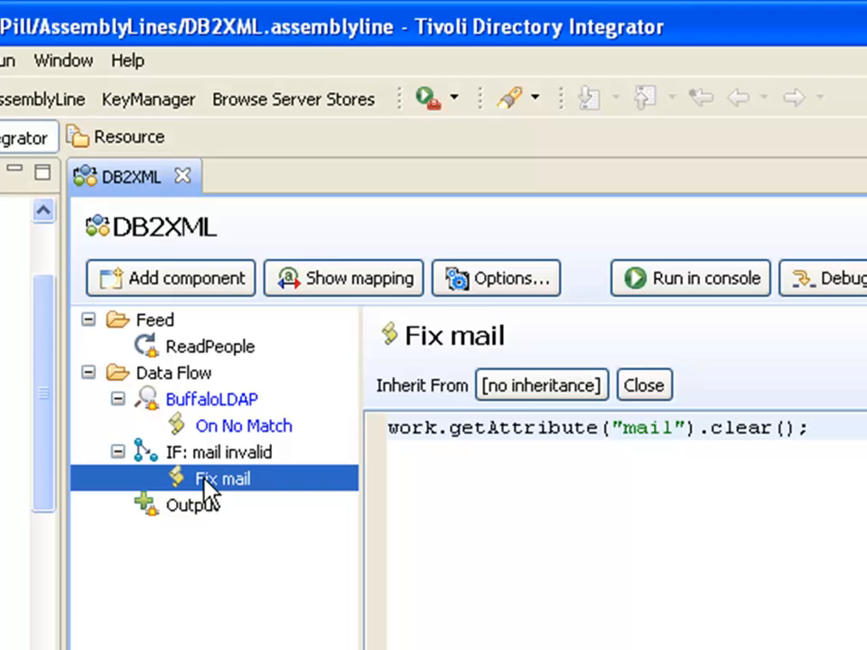
left_click(180, 511)
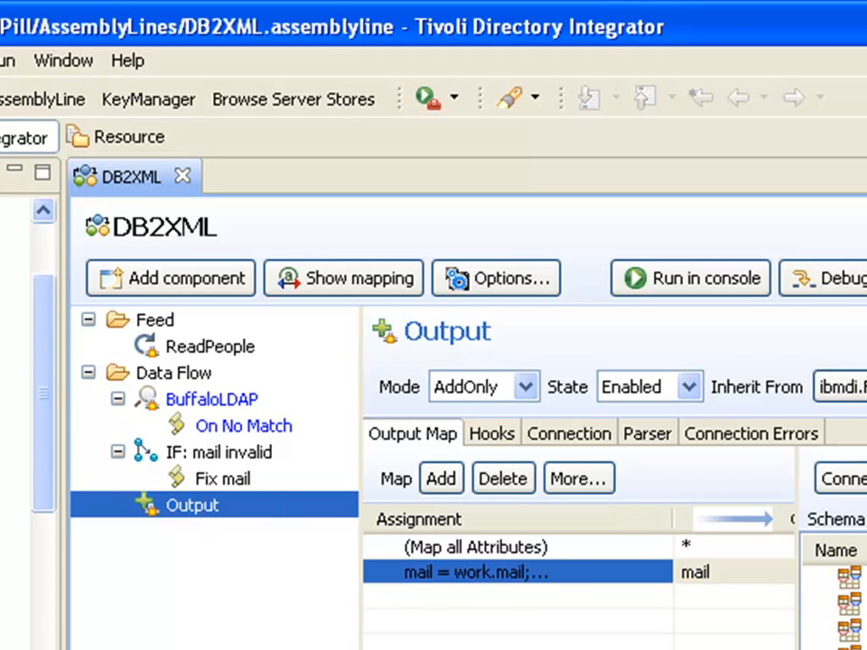
Step: Start a DB2XML debugging session in a maximized editor and step past the first ReadPeople entry
left_click(825, 291)
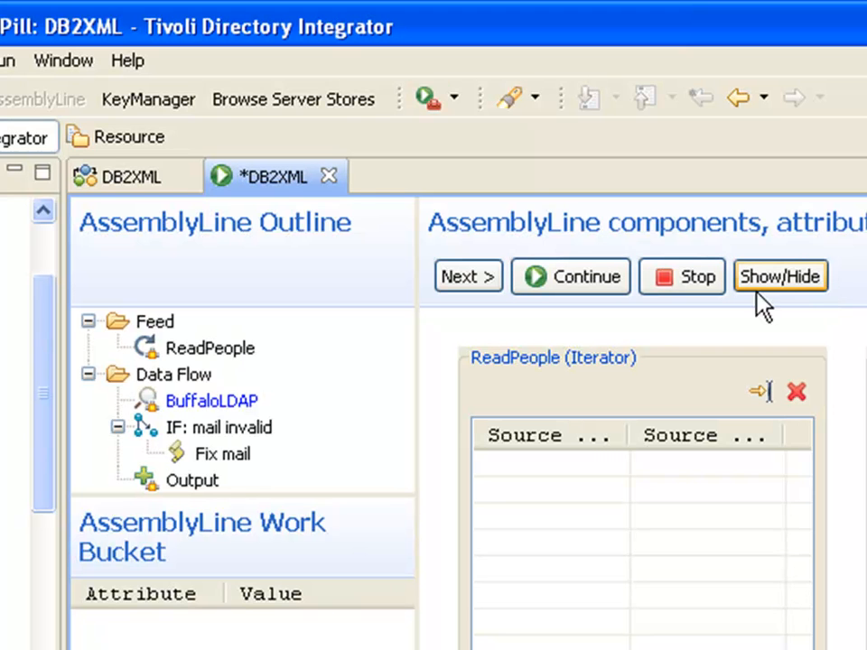
double_click(272, 185)
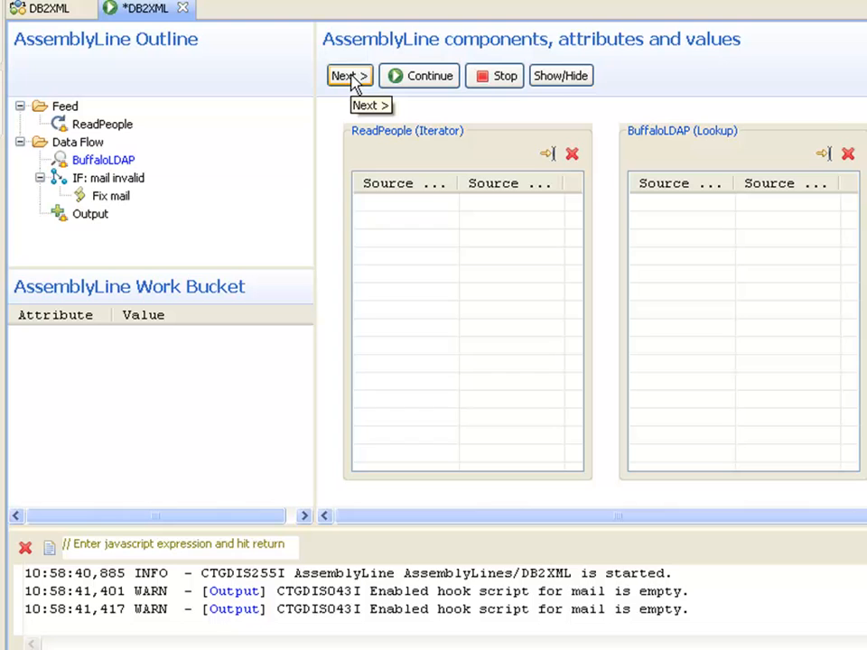
left_click(353, 79)
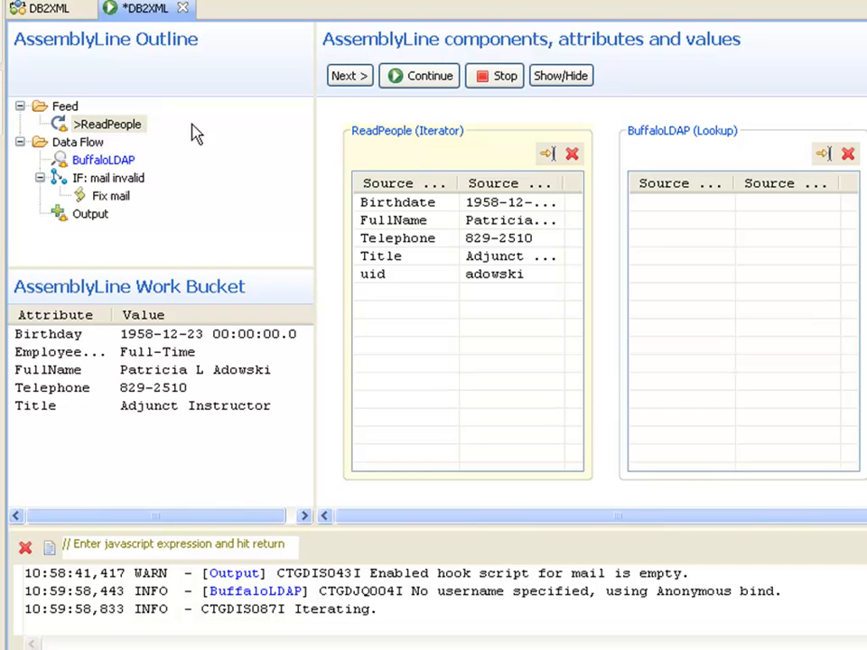
left_click(352, 80)
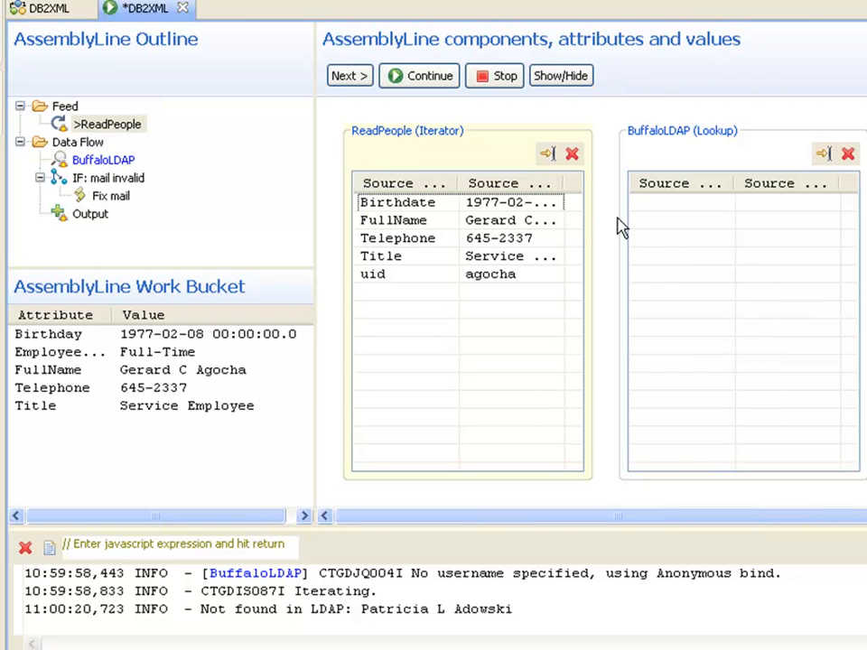
Step: Run the AssemblyLine to the BuffaloLDAP lookup, step on to Output, and restore the editor to its normal size
left_click(825, 161)
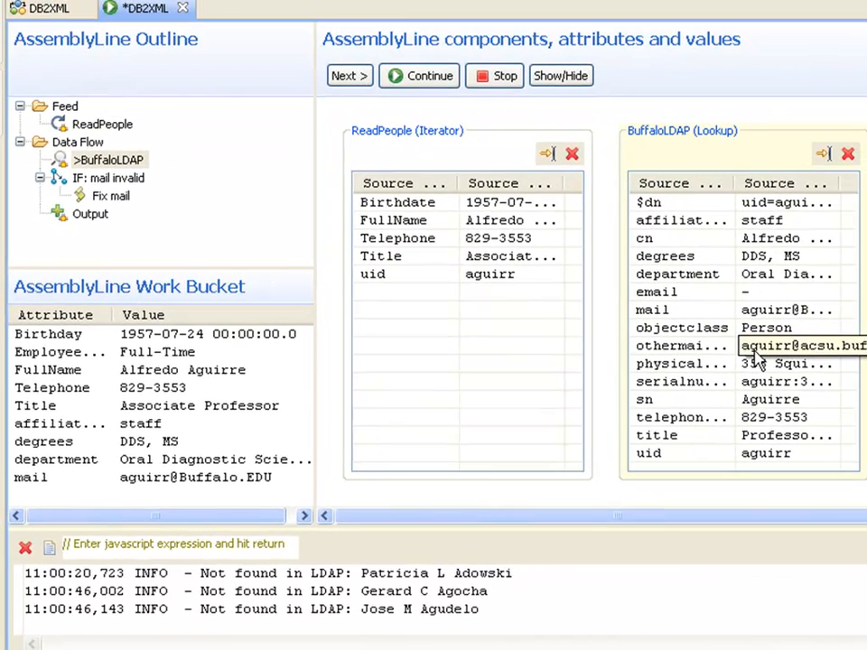
left_click(345, 82)
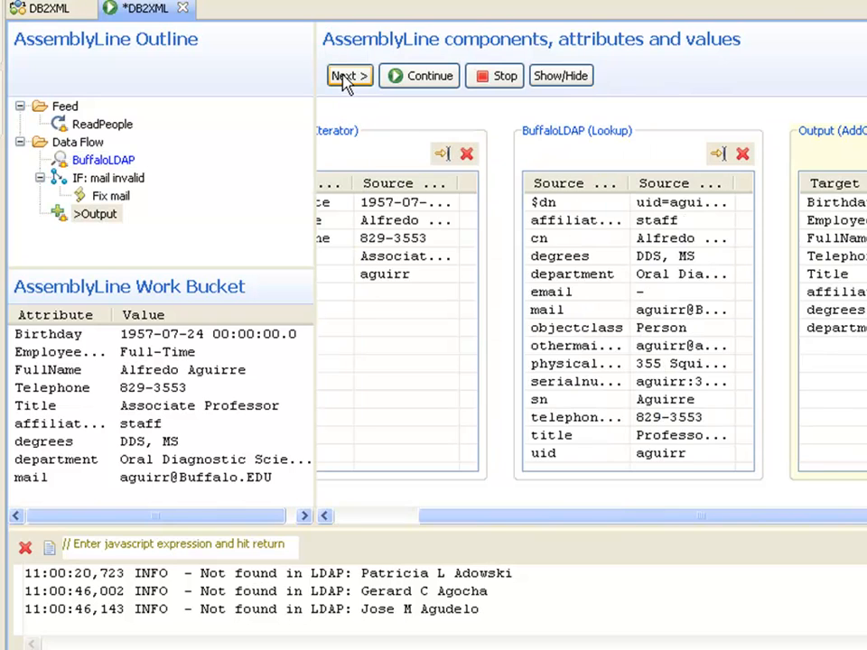
double_click(141, 13)
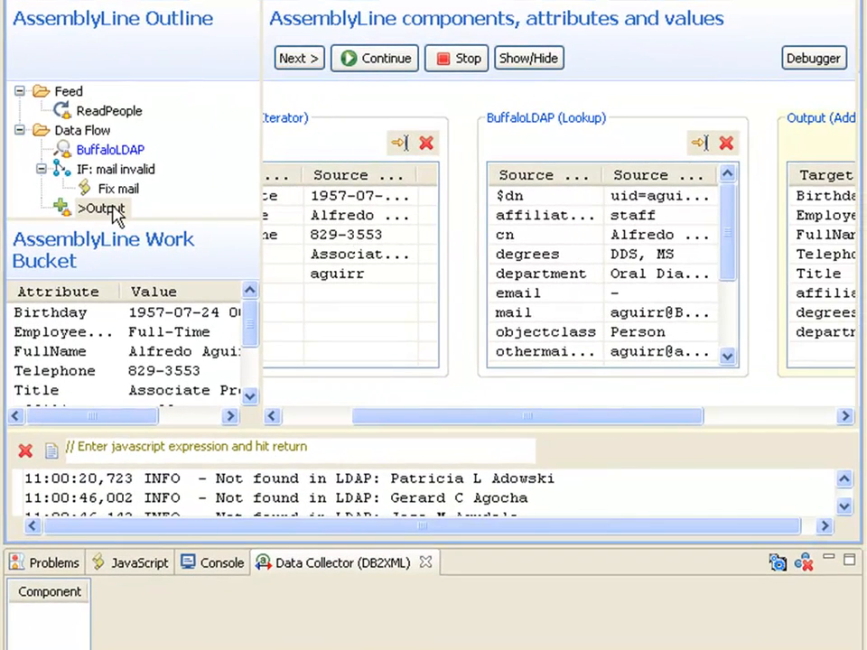
Step: Step through the AssemblyLine until the Data Collector holds four Output entries
left_click(301, 62)
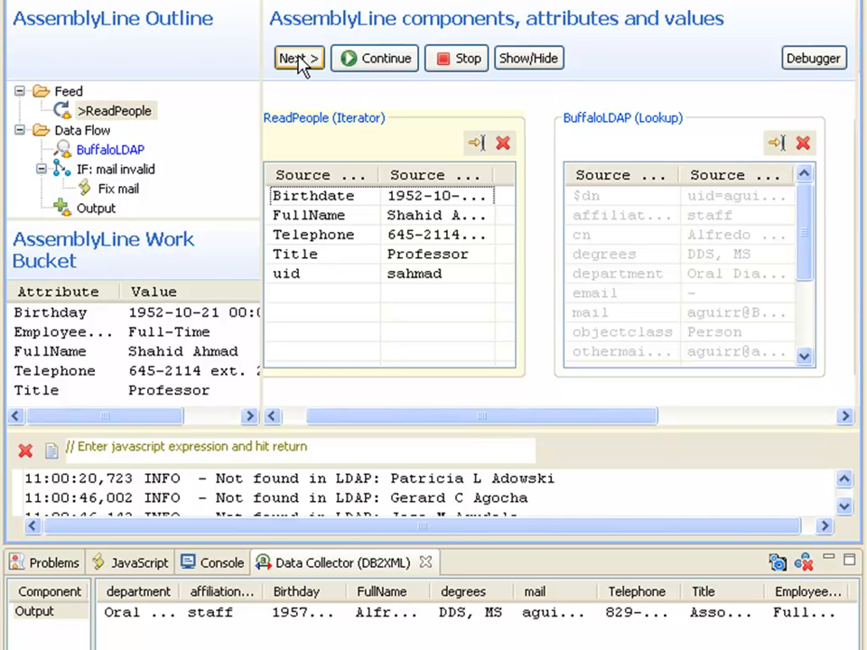
left_click(301, 62)
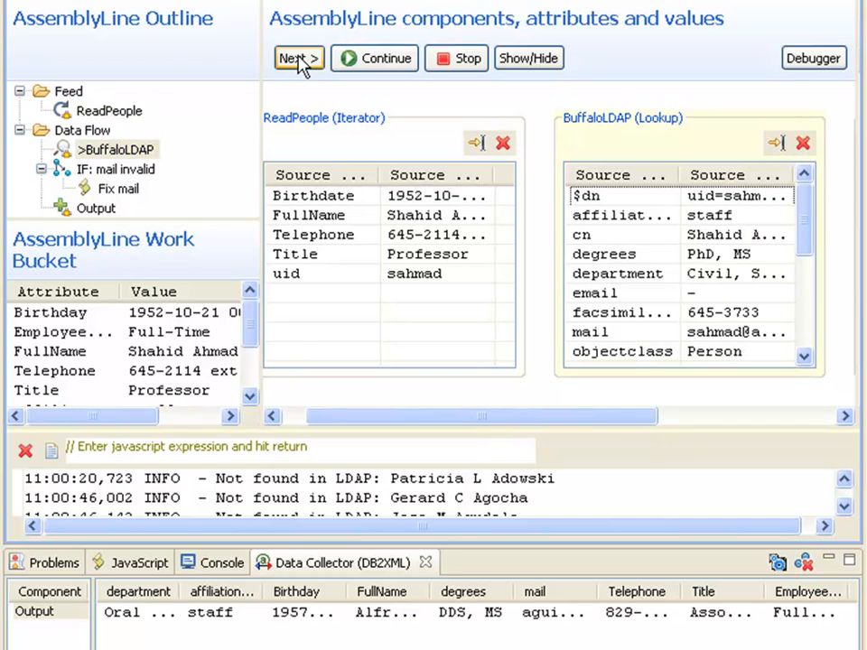
left_click(300, 60)
left_click(301, 60)
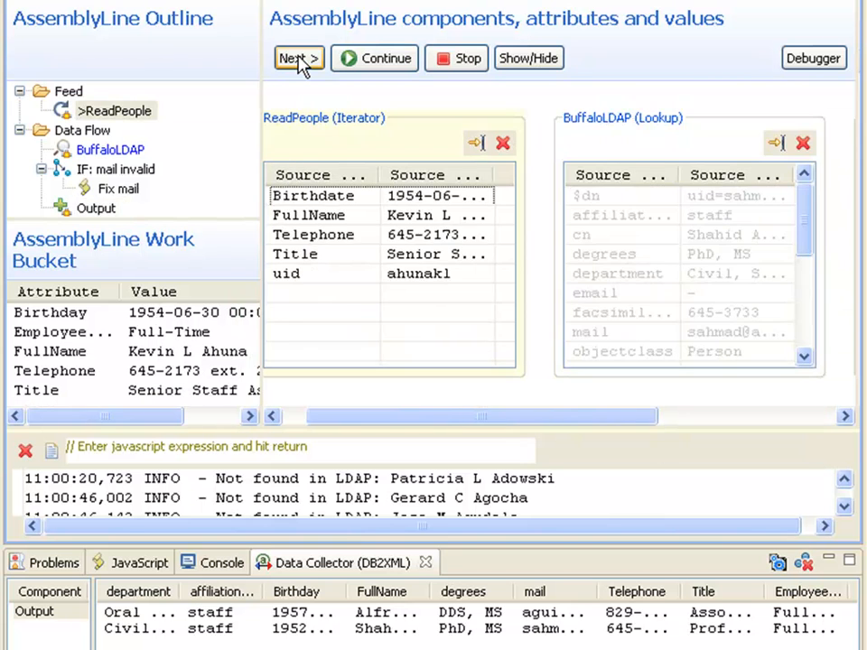
left_click(301, 59)
left_click(300, 59)
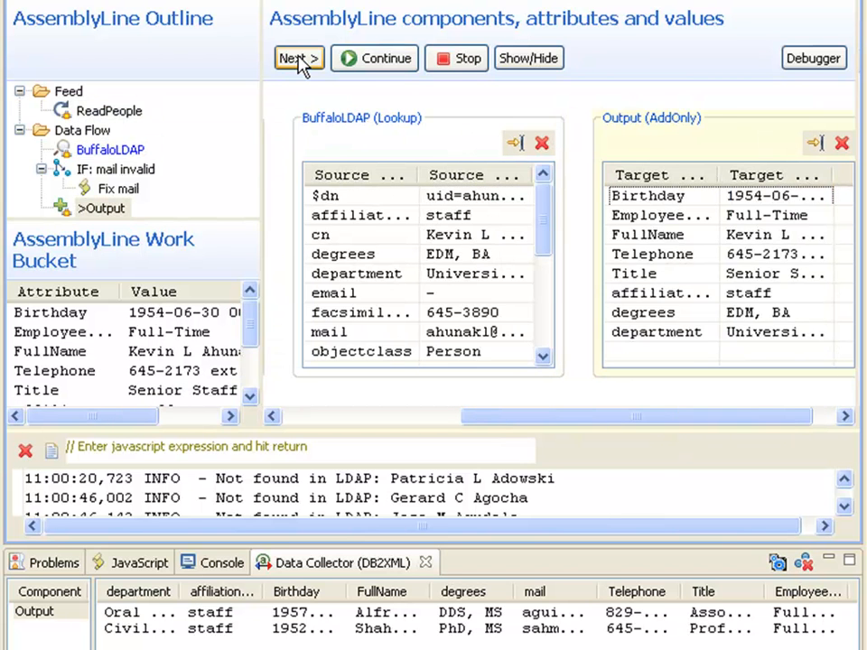
left_click(299, 59)
left_click(299, 60)
left_click(299, 60)
left_click(301, 60)
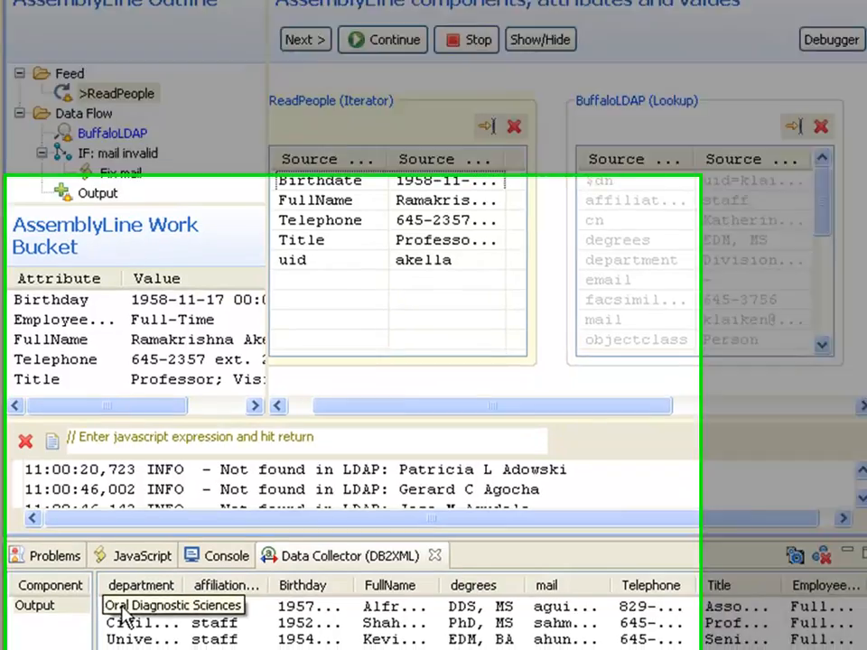
Step: Copy all four collected Output rows from the Data Collector and paste them into the blank Notepad document
left_click(123, 615)
key("shift+Down")
key("shift+Down")
key("shift+Down")
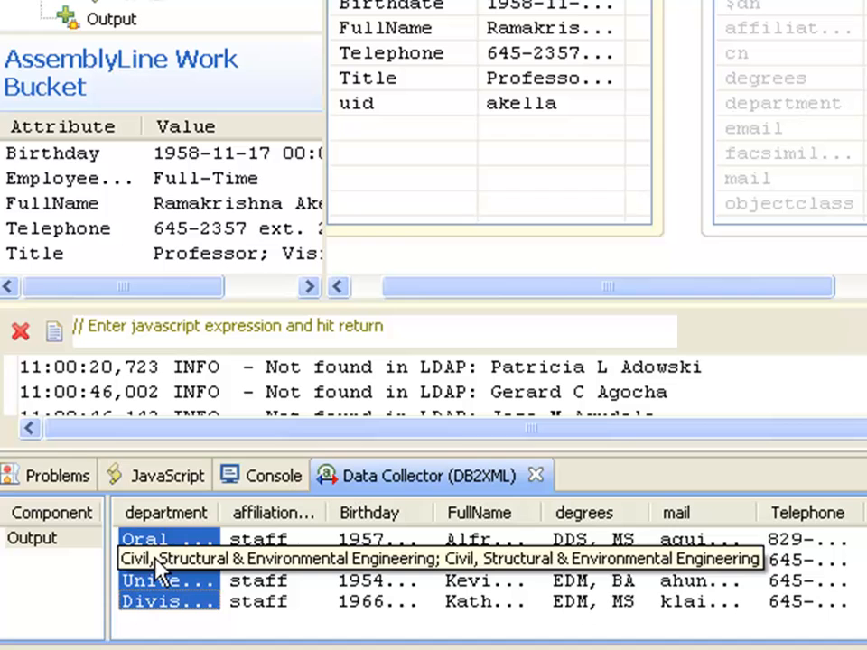
right_click(160, 570)
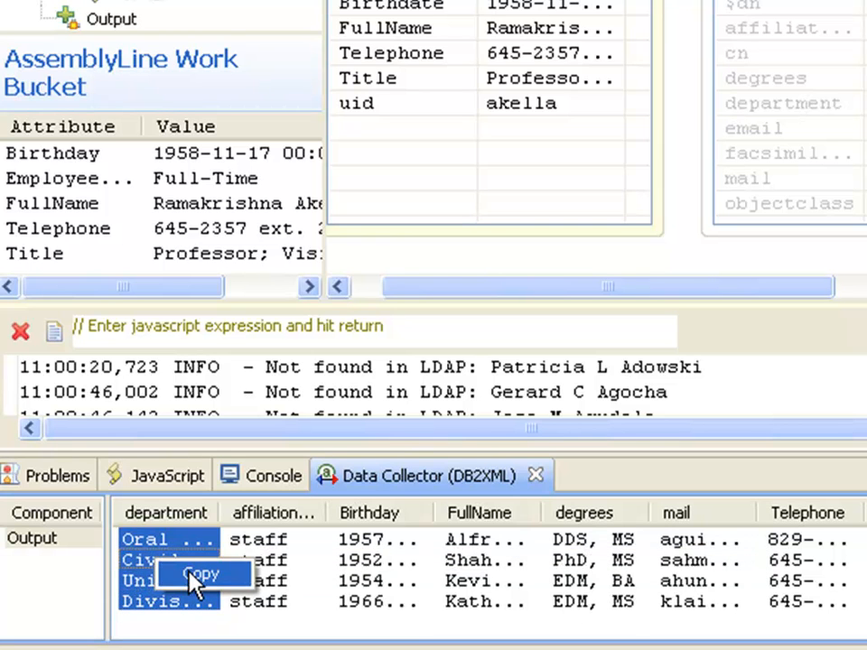
left_click(194, 577)
key("alt+Tab")
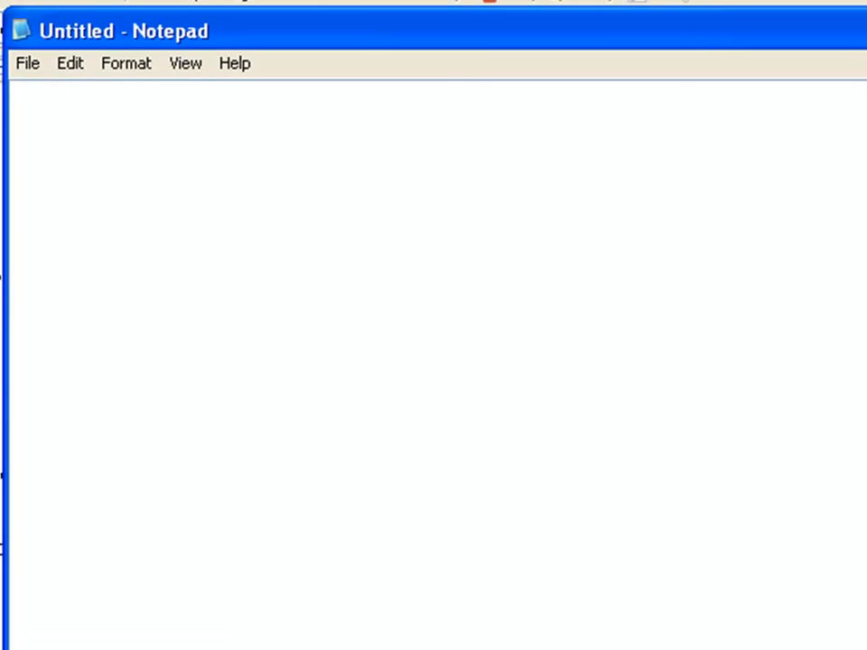
key("ctrl+v")
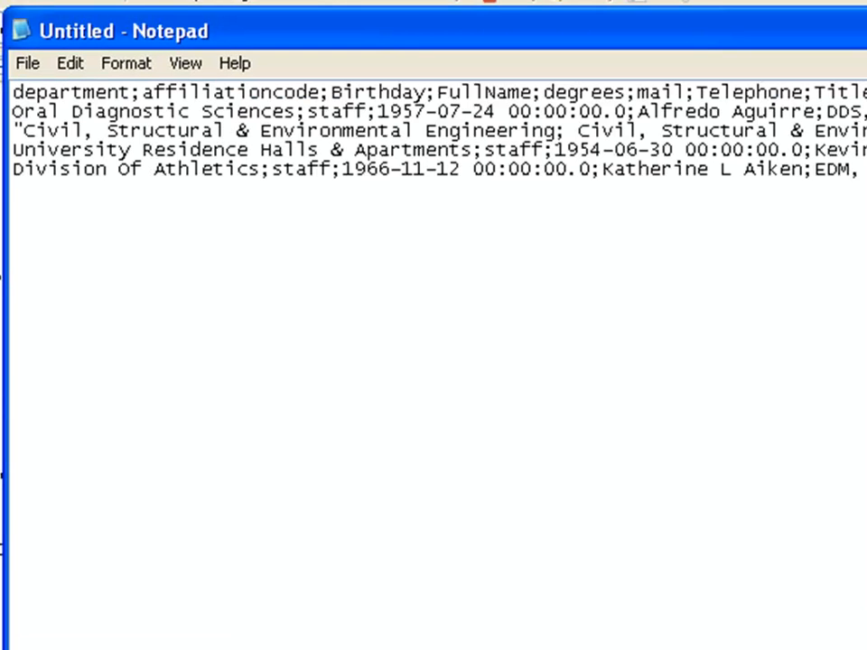